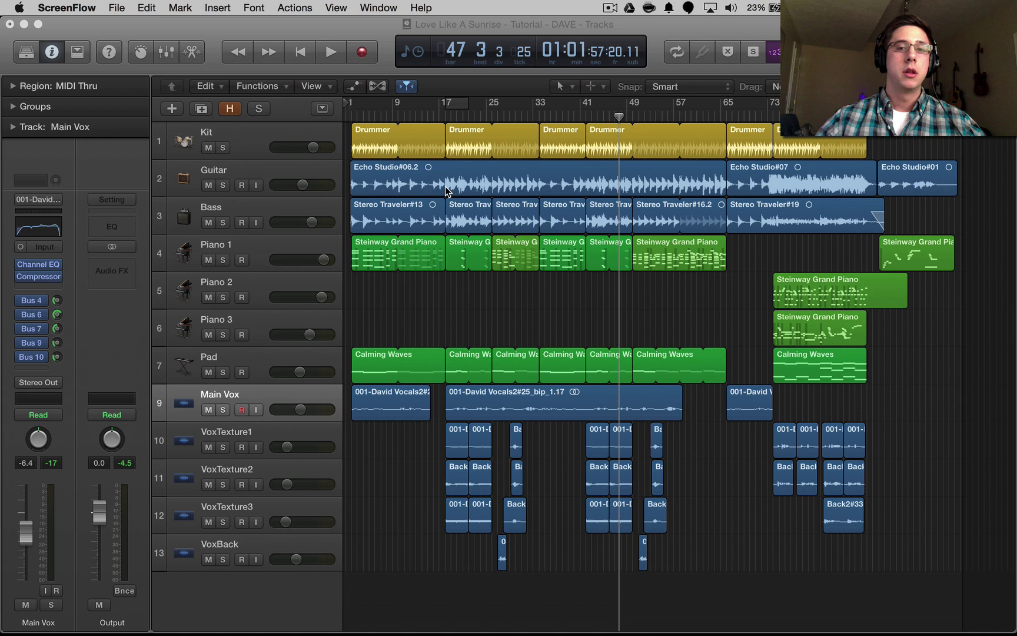
# Show the mixer and route the outputs of the Main Vox through VoxBack channels to Bus 12
pyautogui.click(254, 135)
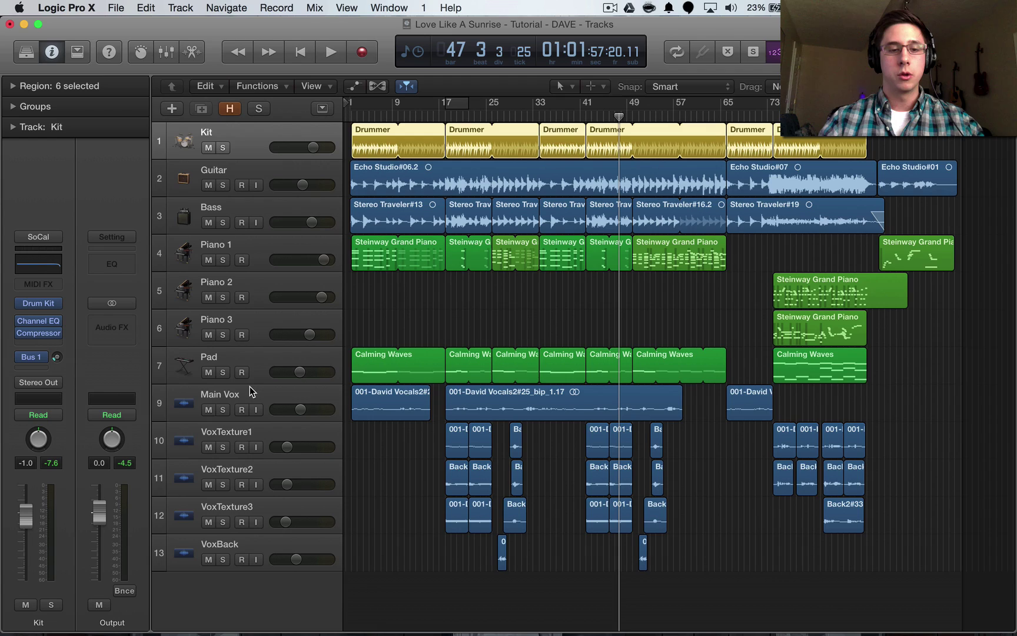
pyautogui.press('x')
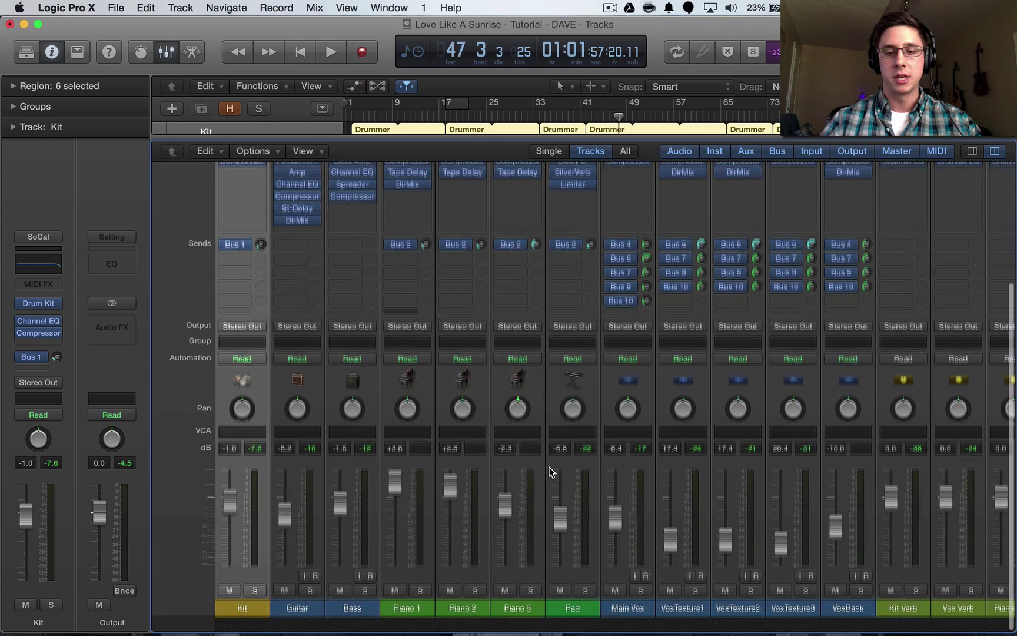
pyautogui.click(628, 622)
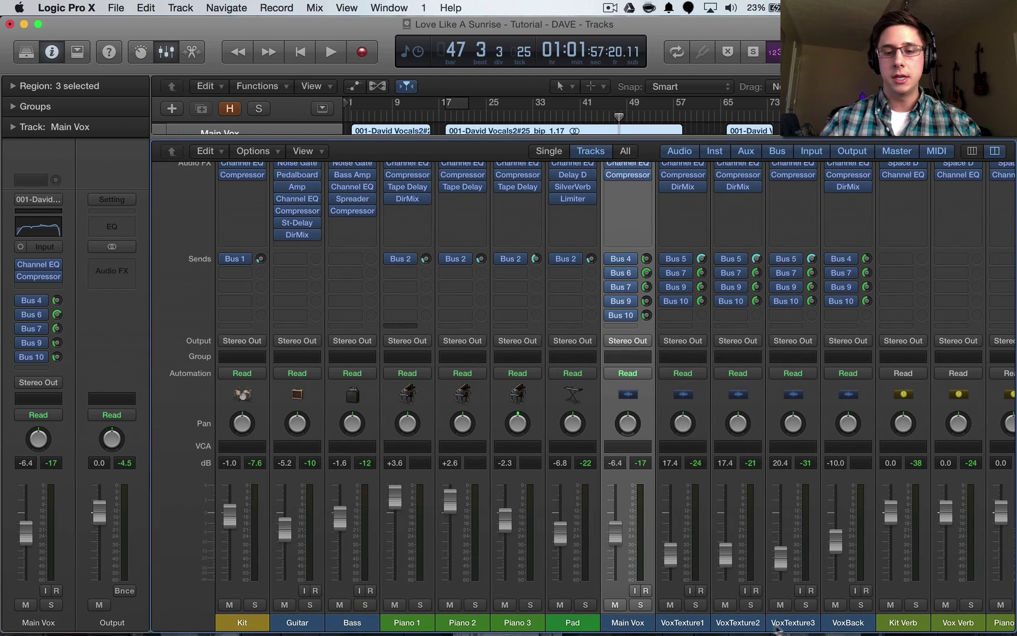
pyautogui.keyDown('shift'); pyautogui.click(840, 622); pyautogui.keyUp('shift')
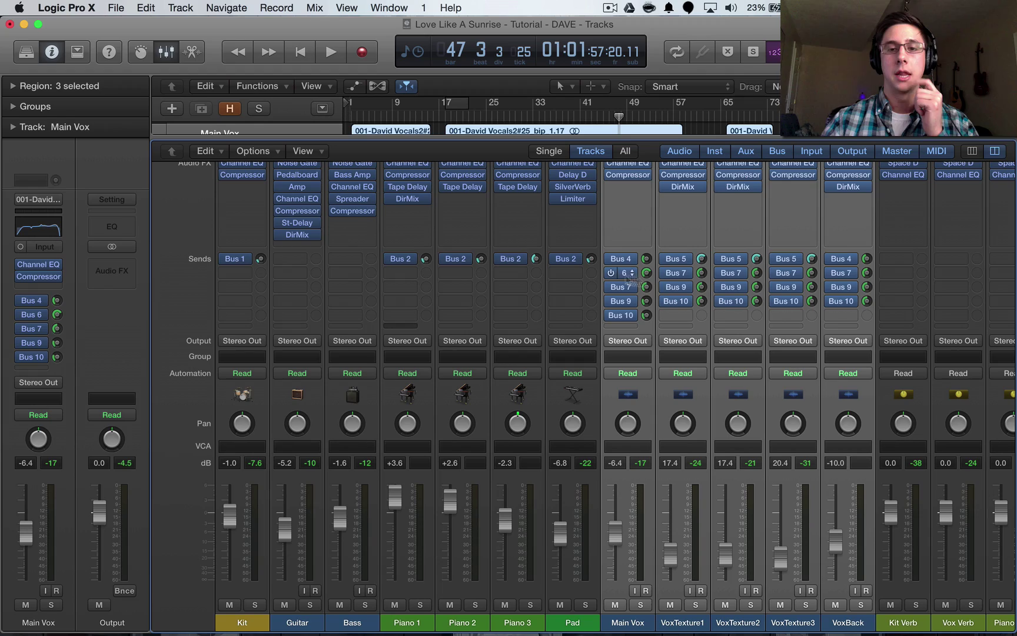
pyautogui.scroll(1, 822, 311)
pyautogui.scroll(2, 822, 316)
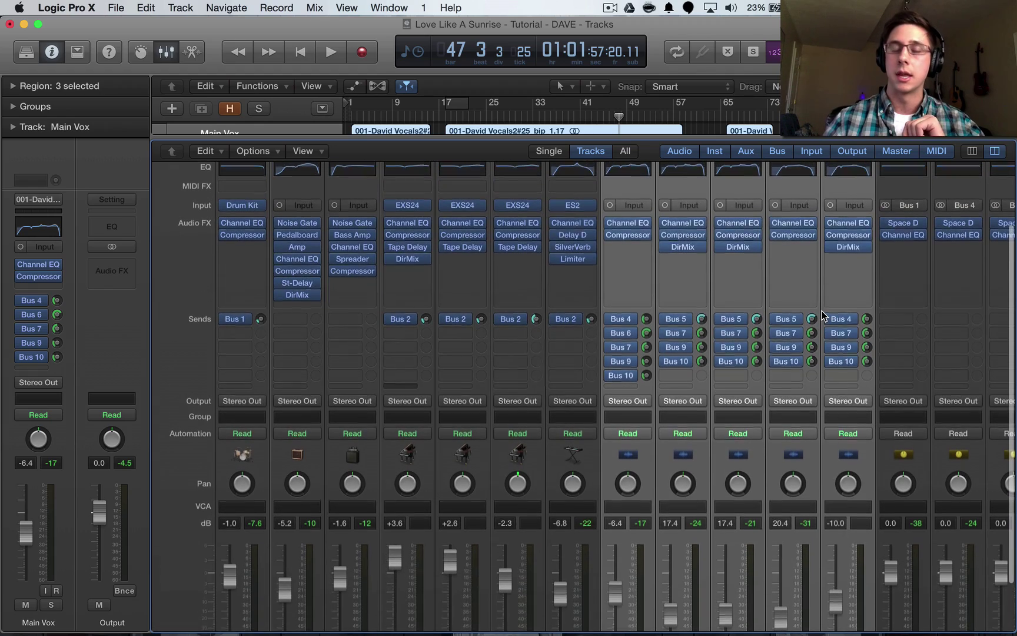
pyautogui.scroll(-3, 822, 316)
pyautogui.scroll(2, 822, 311)
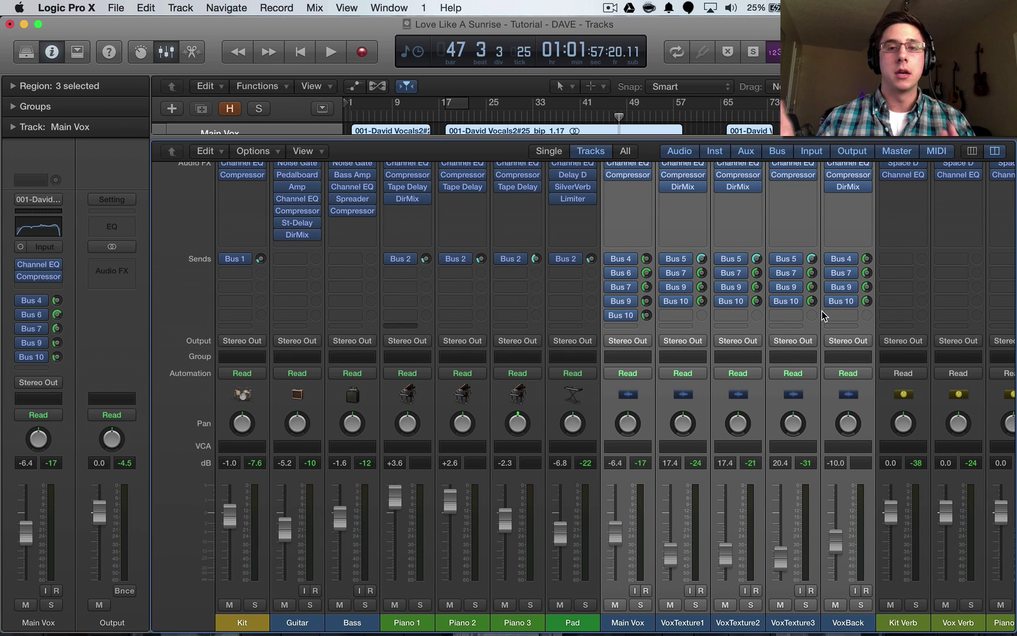
pyautogui.click(638, 341)
pyautogui.moveTo(644, 391)
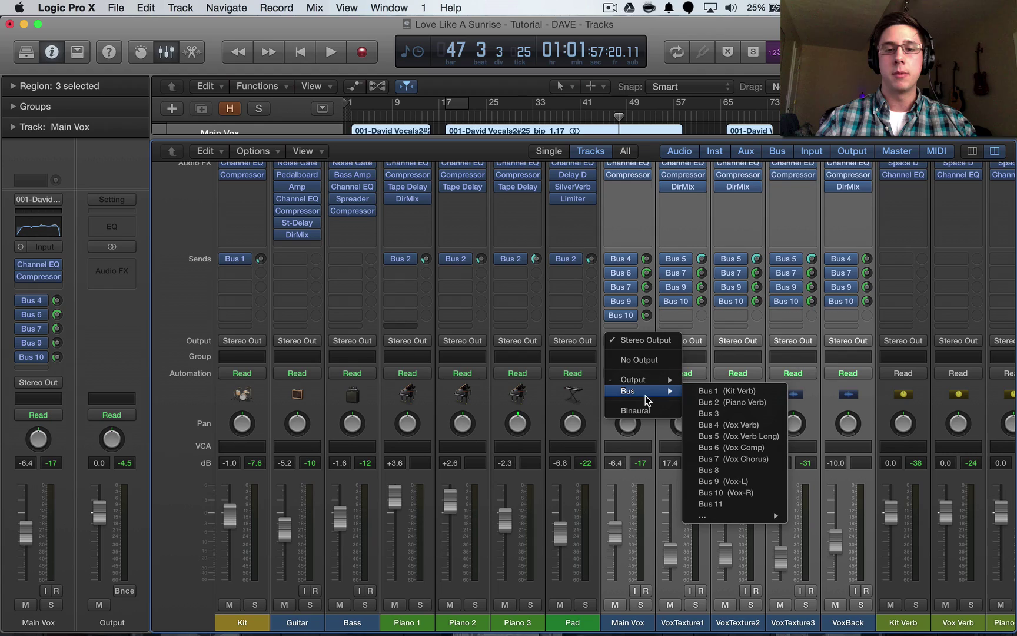
pyautogui.moveTo(739, 516)
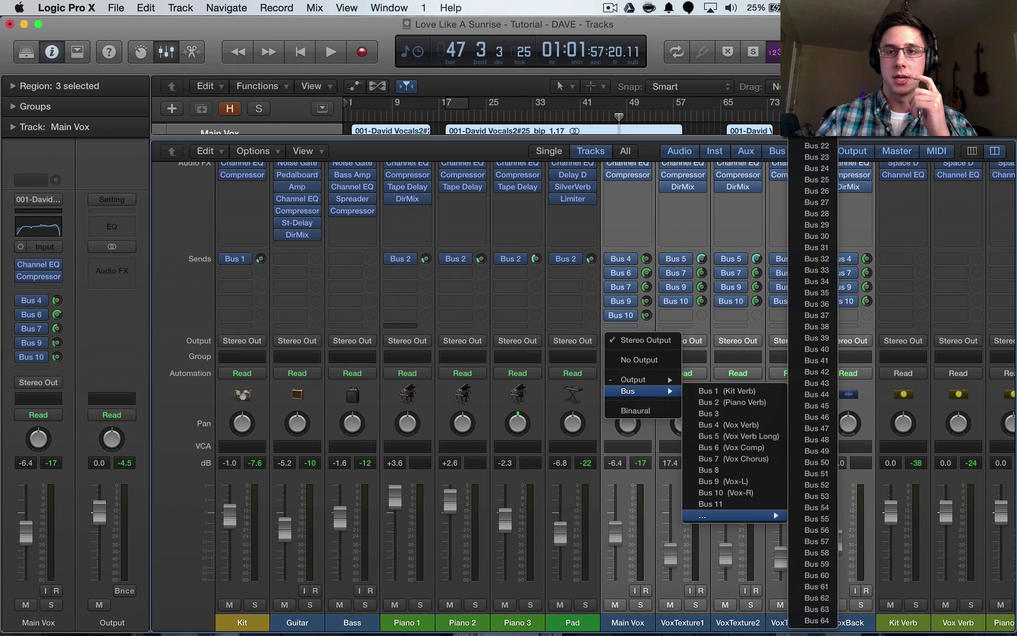
pyautogui.click(815, 146)
# Rename the new Aux 7 channel, fed by Bus 12, as Vox
pyautogui.hscroll(10, 635, 499)
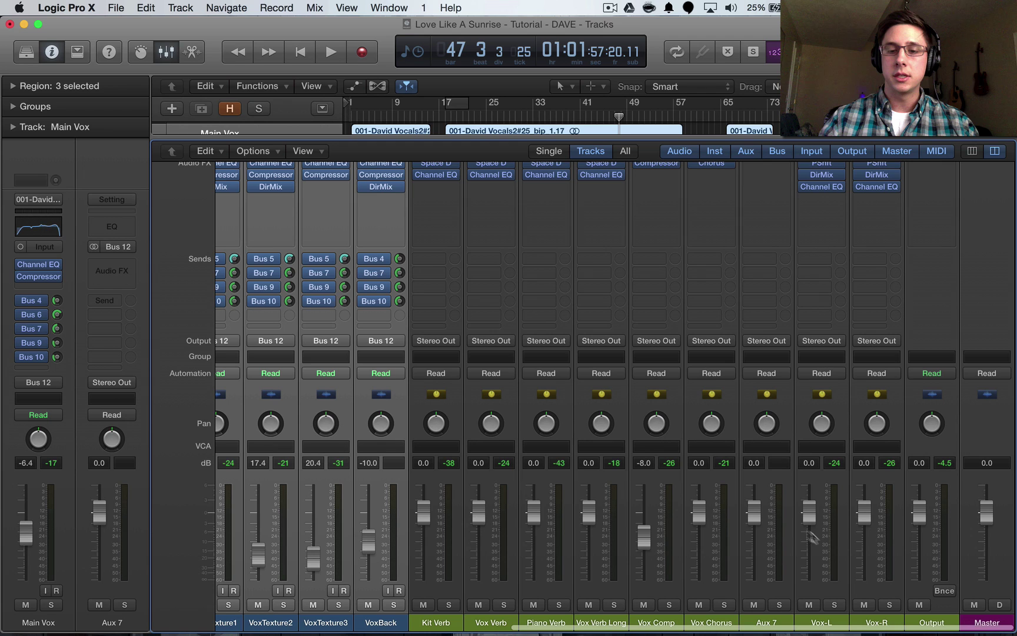
pyautogui.scroll(-1, 867, 595)
pyautogui.scroll(1, 862, 605)
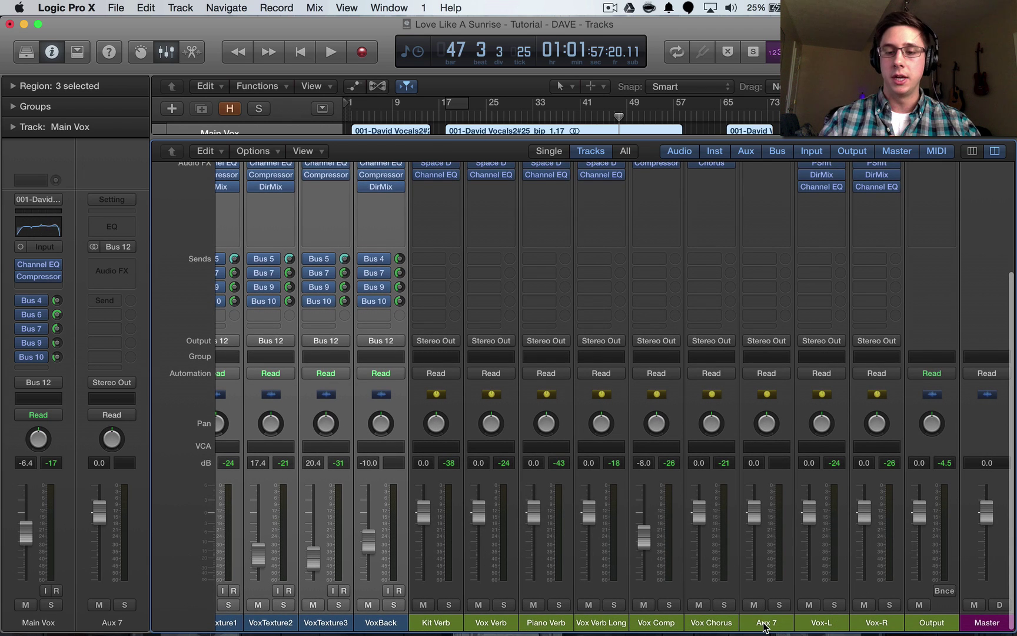
pyautogui.doubleClick(763, 623)
pyautogui.scroll(5, 779, 258)
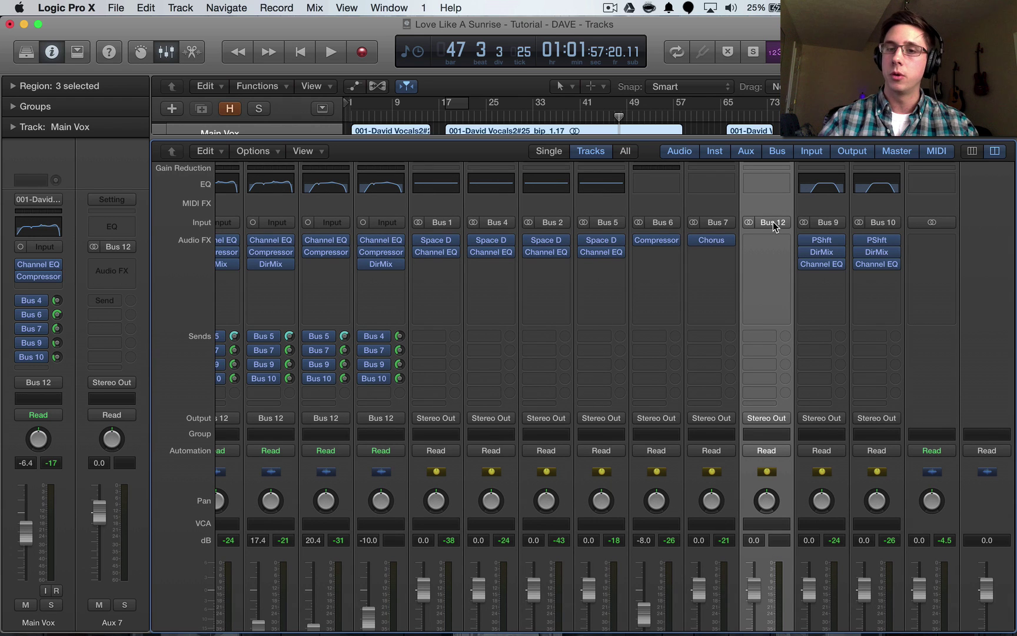
pyautogui.scroll(-5, 789, 443)
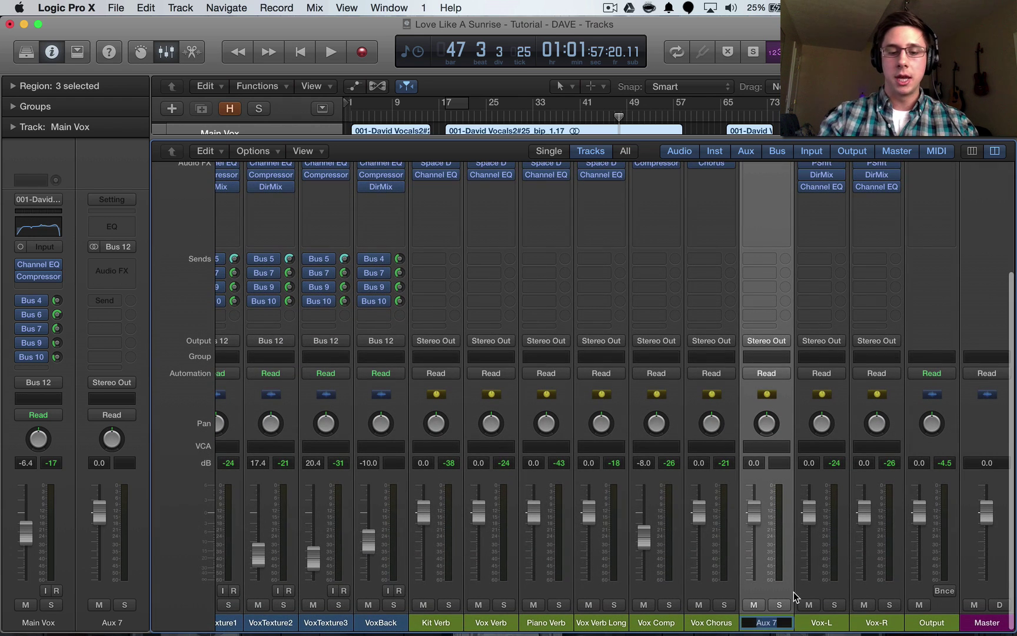
pyautogui.write('Vox')
pyautogui.press('Return')
# Mute the Piano Verb channel
pyautogui.hscroll(-3, 575, 587)
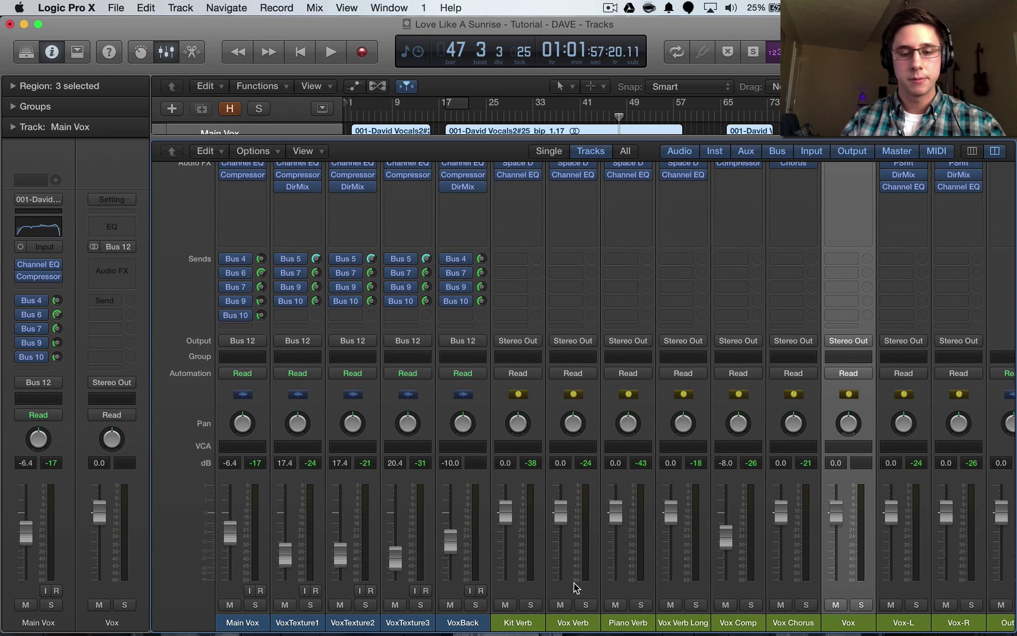
pyautogui.hscroll(-1, 574, 587)
pyautogui.hscroll(-1, 648, 603)
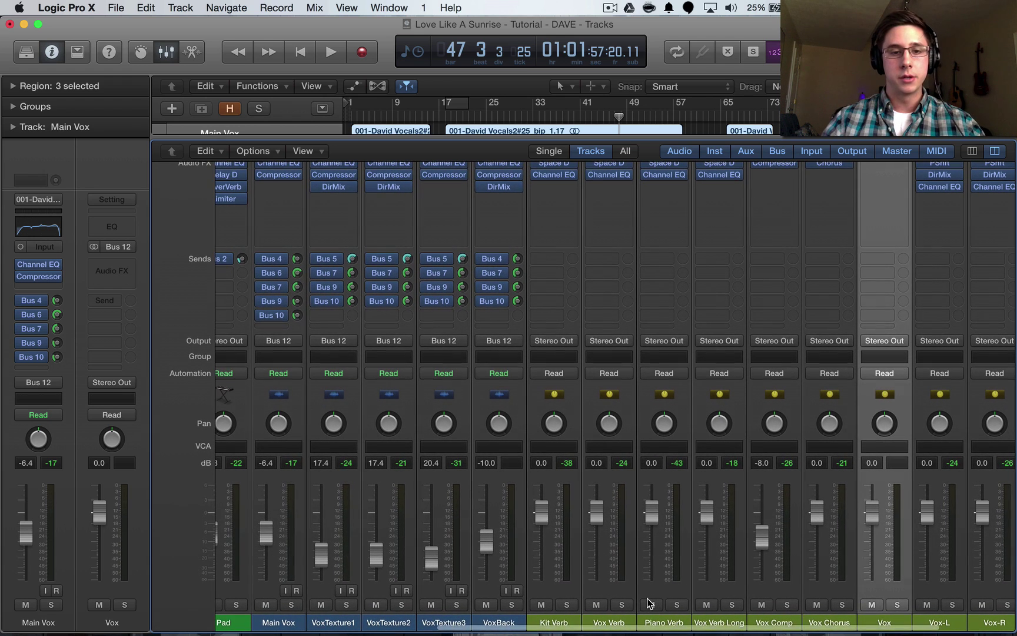
pyautogui.click(648, 603)
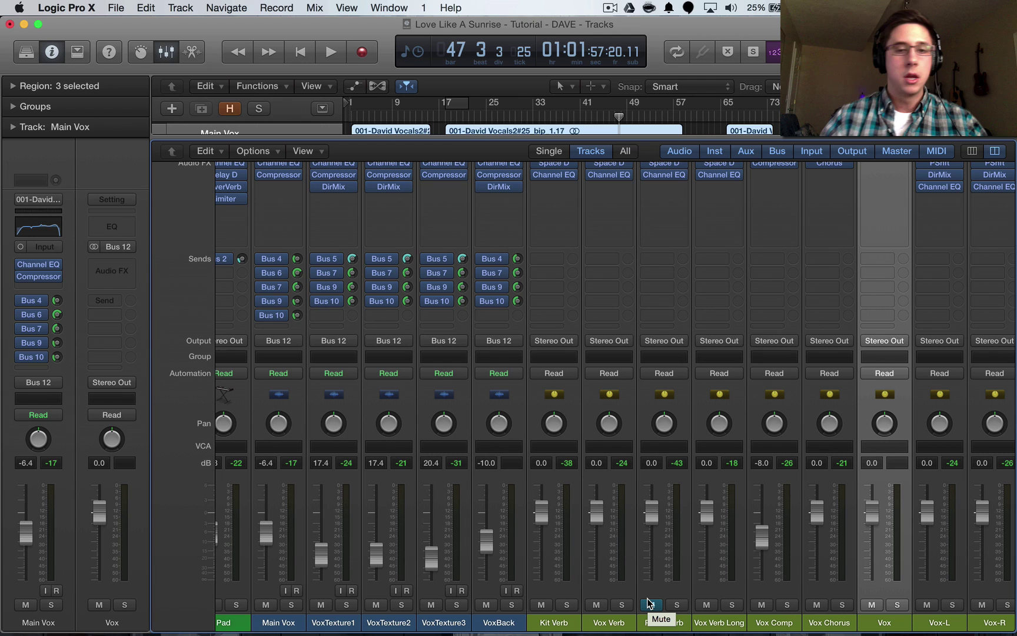
pyautogui.scroll(-2, 607, 449)
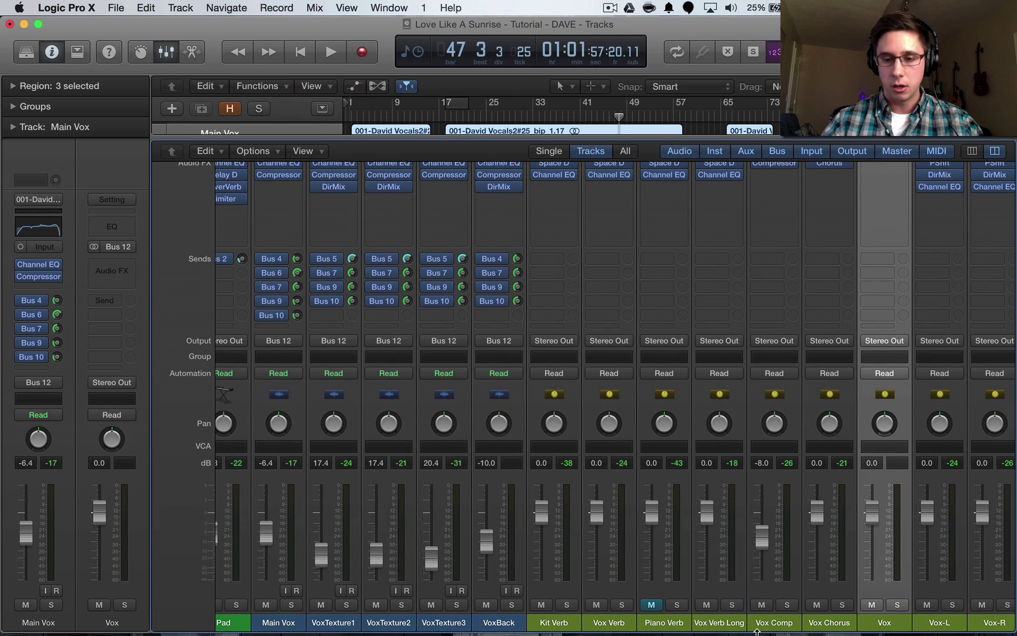
# Route the outputs of Vox Verb, Vox Verb Long, Vox Comp, Vox Chorus, Vox-L and Vox-R to Bus 12 (Vox)
pyautogui.click(609, 622)
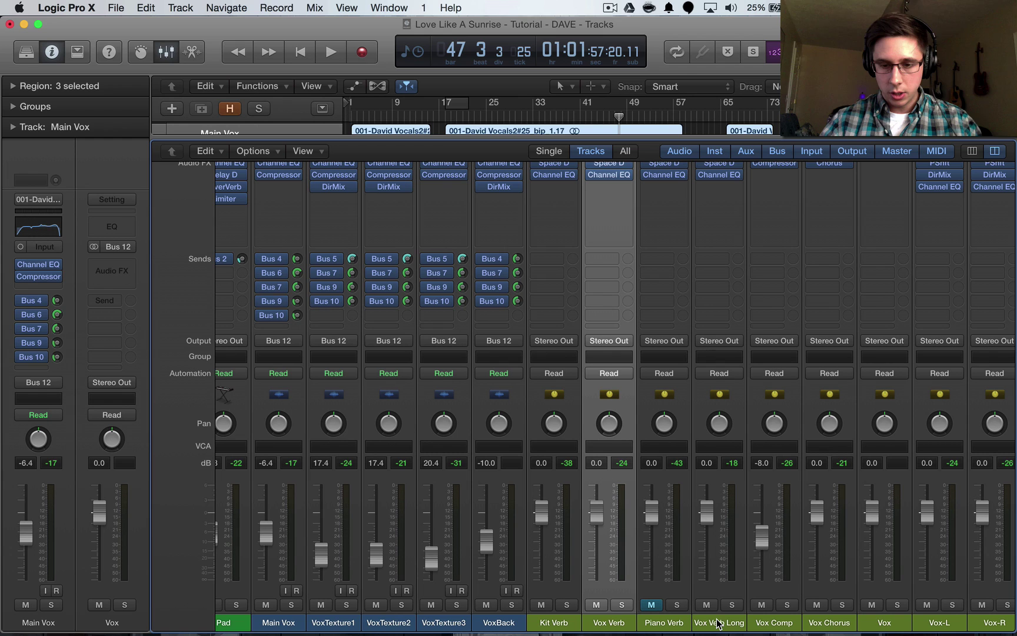
pyautogui.keyDown('shift'); pyautogui.click(720, 623); pyautogui.keyUp('shift')
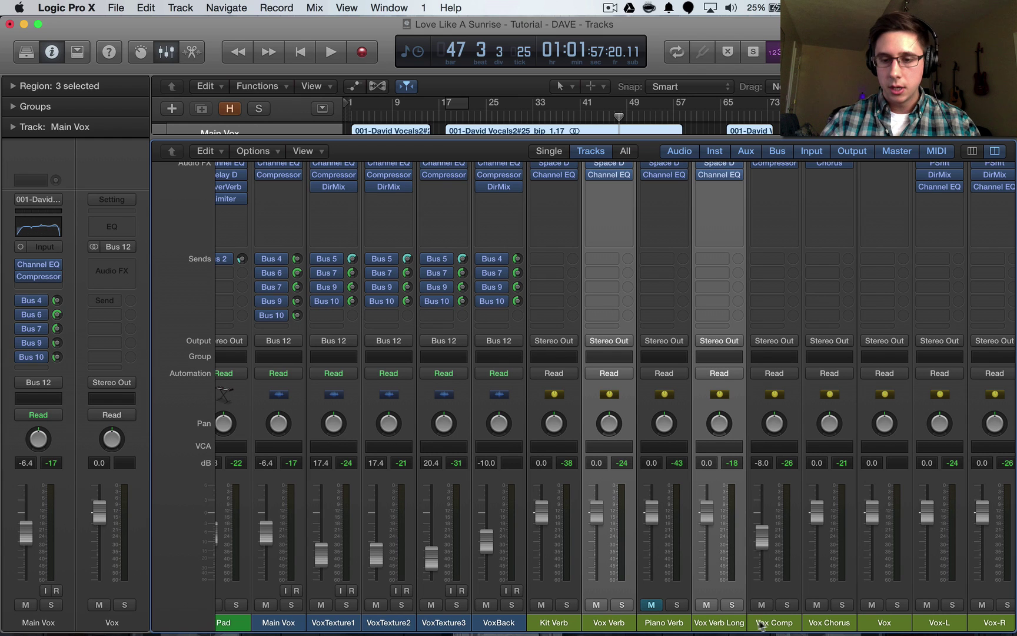
pyautogui.keyDown('shift'); pyautogui.click(775, 623); pyautogui.keyUp('shift')
pyautogui.keyDown('shift'); pyautogui.click(814, 624); pyautogui.keyUp('shift')
pyautogui.hscroll(5, 813, 624)
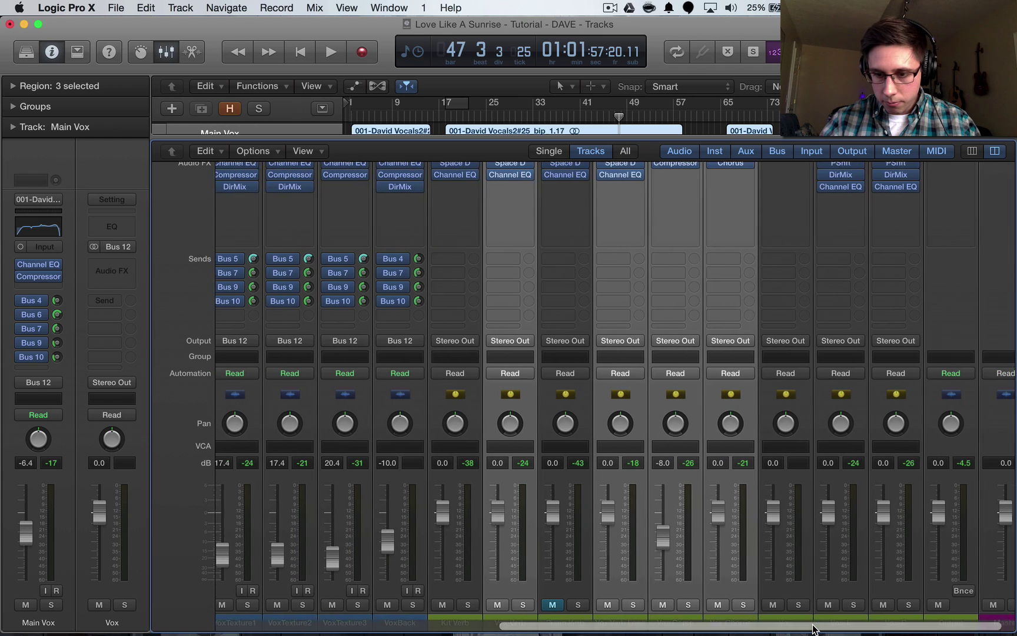
pyautogui.keyDown('shift'); pyautogui.click(835, 620); pyautogui.keyUp('shift')
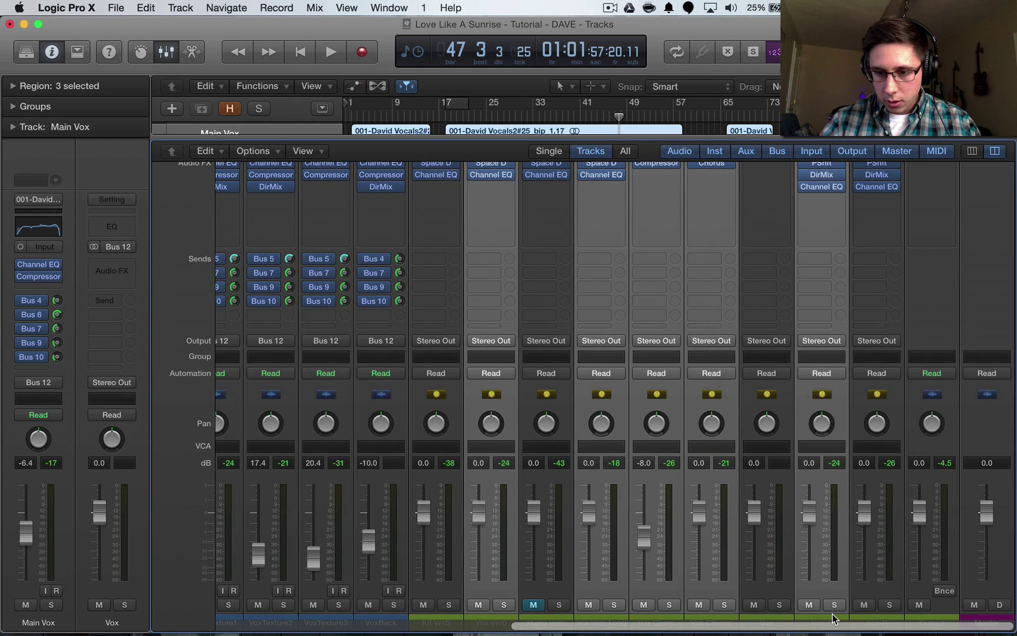
pyautogui.keyDown('shift'); pyautogui.click(877, 619); pyautogui.keyUp('shift')
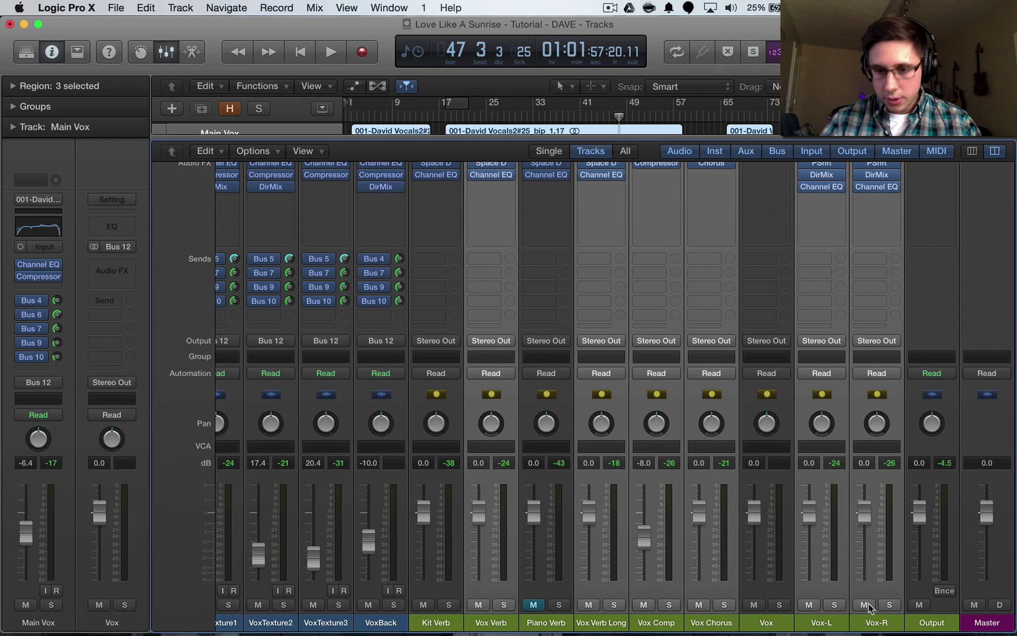
pyautogui.click(729, 342)
pyautogui.moveTo(723, 392)
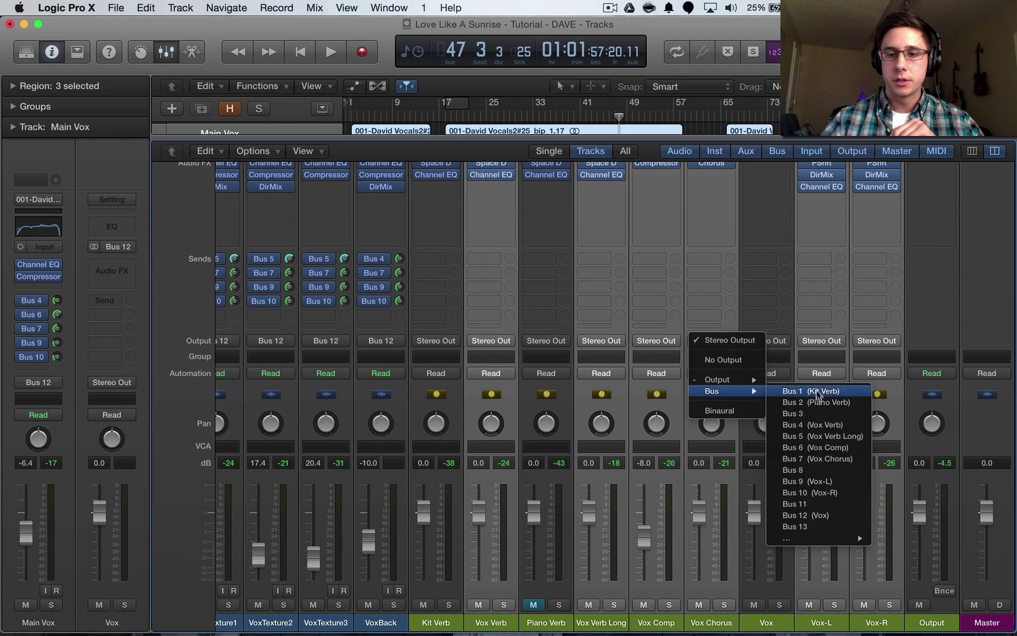
pyautogui.click(814, 515)
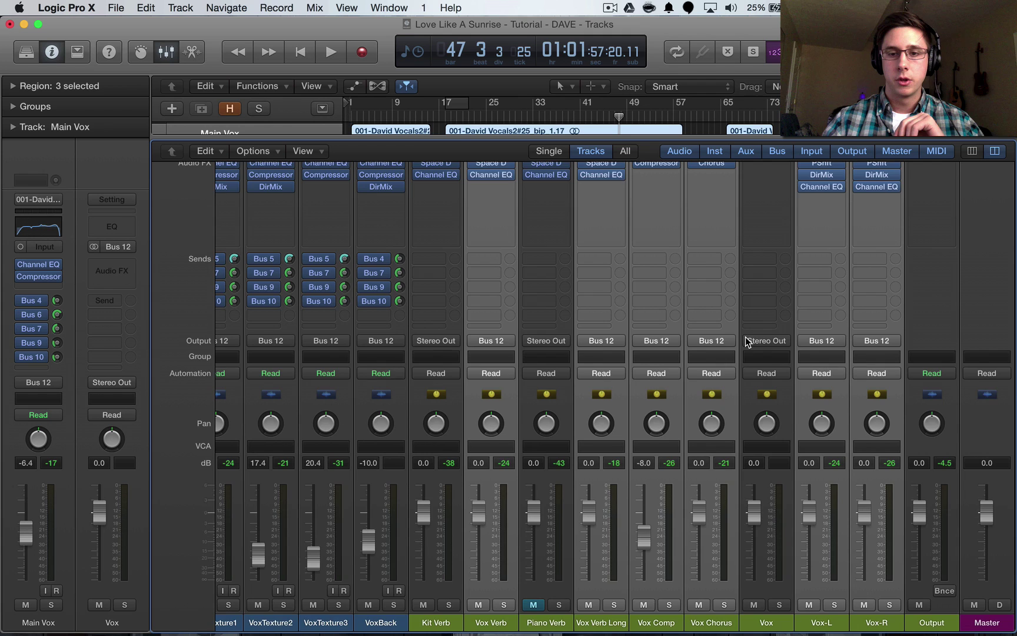
# Play the song, solo the Vox aux channel to hear the combined vocals, and stop playback
pyautogui.scroll(5, 747, 340)
pyautogui.scroll(-1, 745, 337)
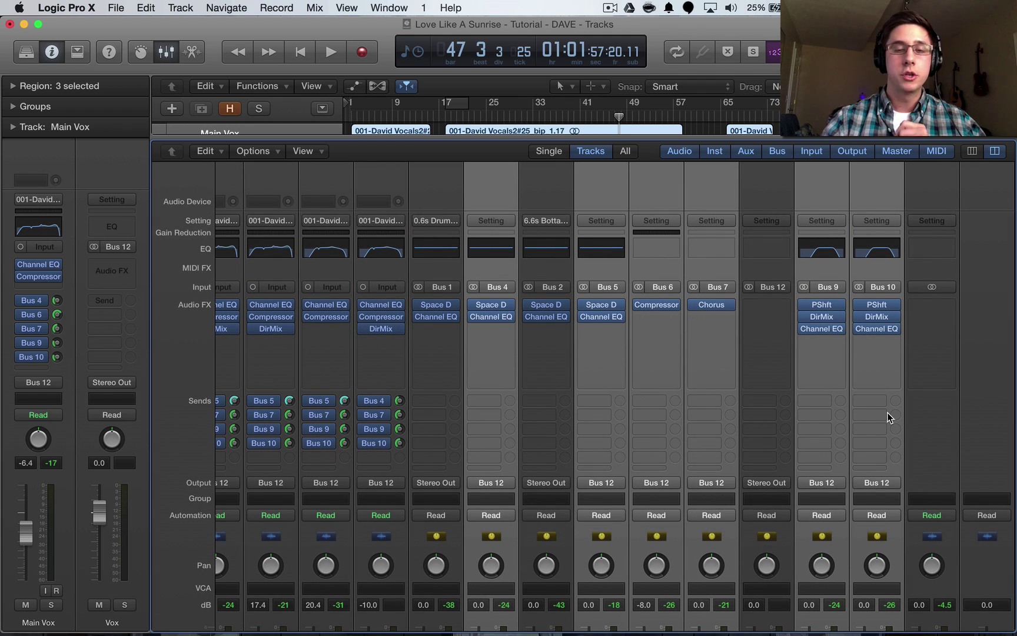
pyautogui.scroll(-6, 887, 413)
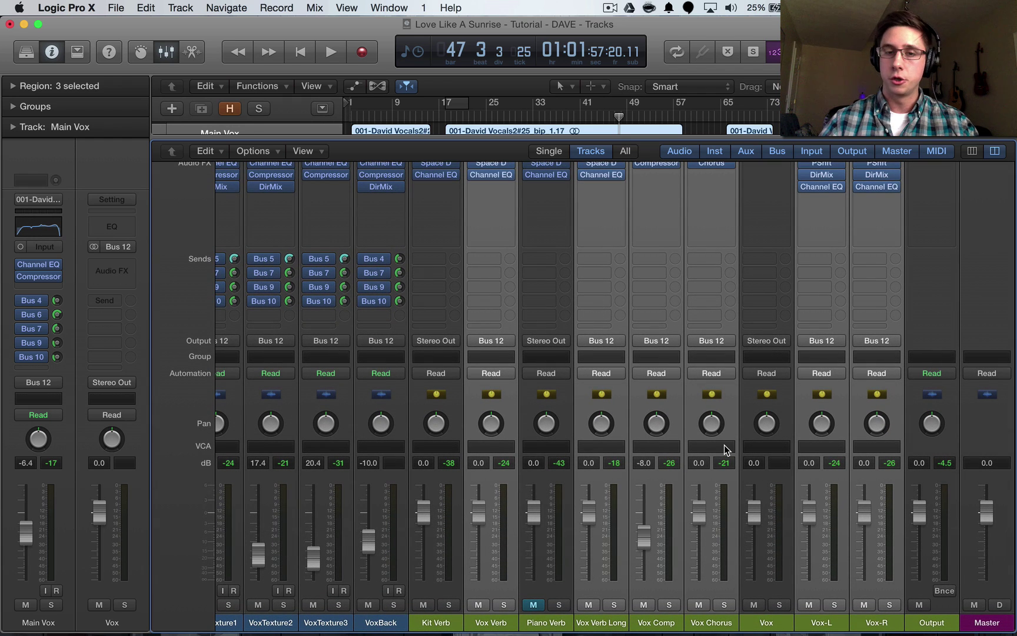
pyautogui.press('space')
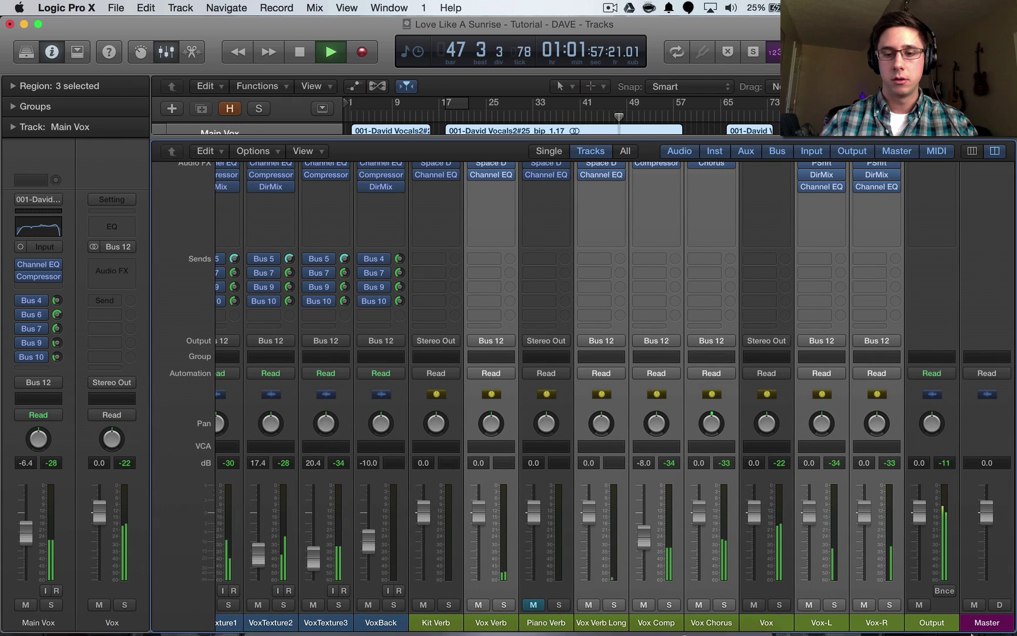
pyautogui.click(781, 605)
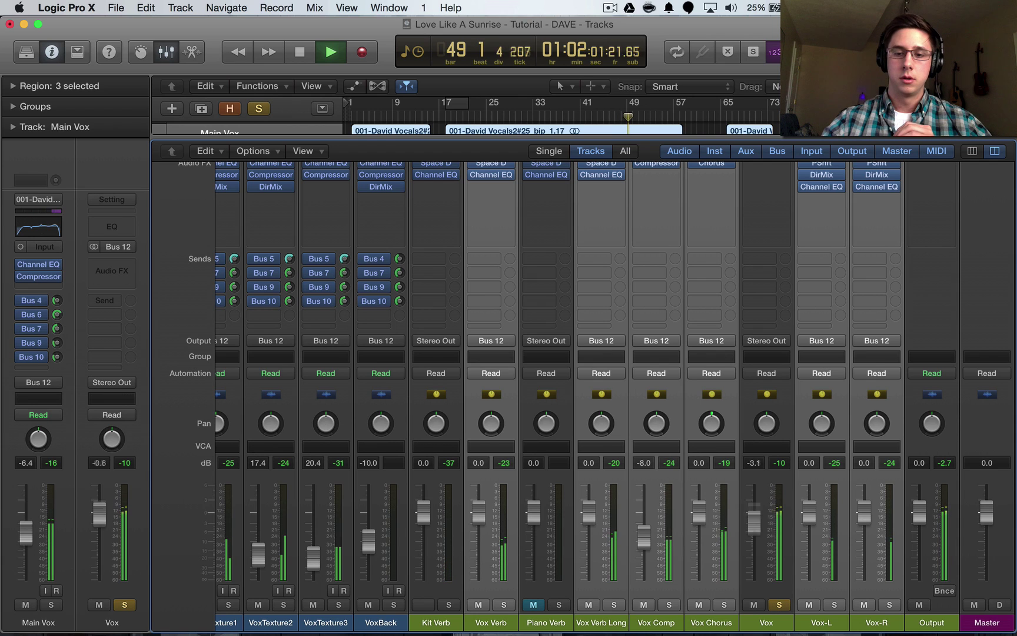
pyautogui.press('space')
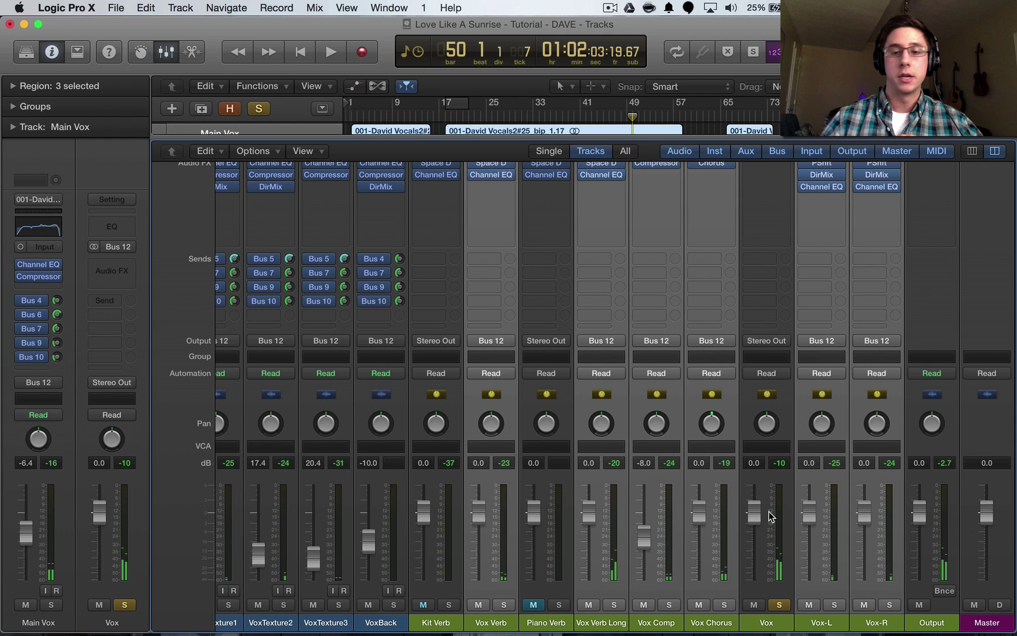
pyautogui.scroll(5, 766, 249)
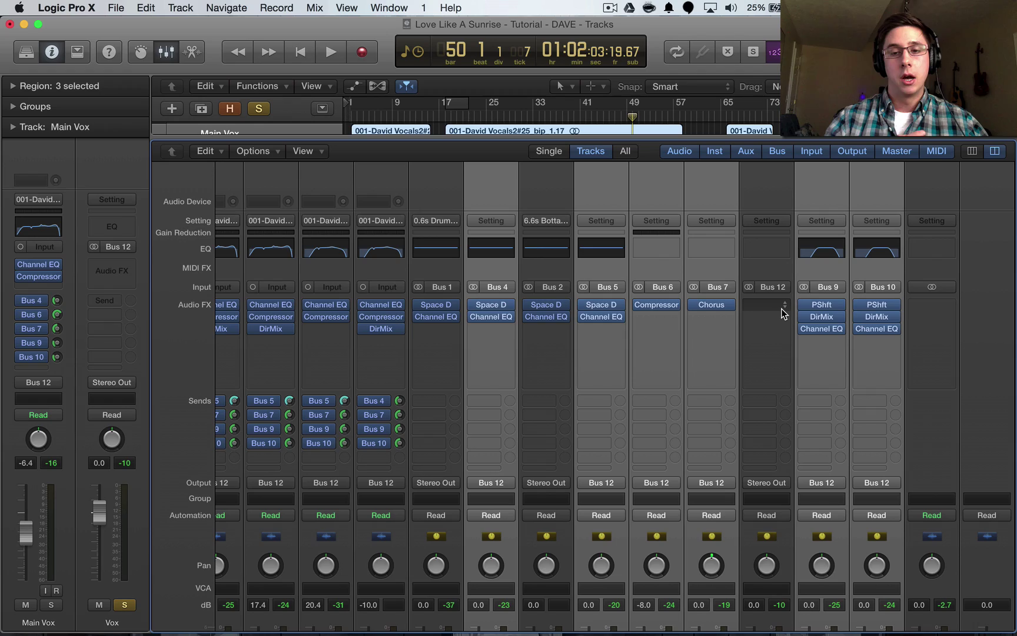
pyautogui.scroll(-5, 782, 308)
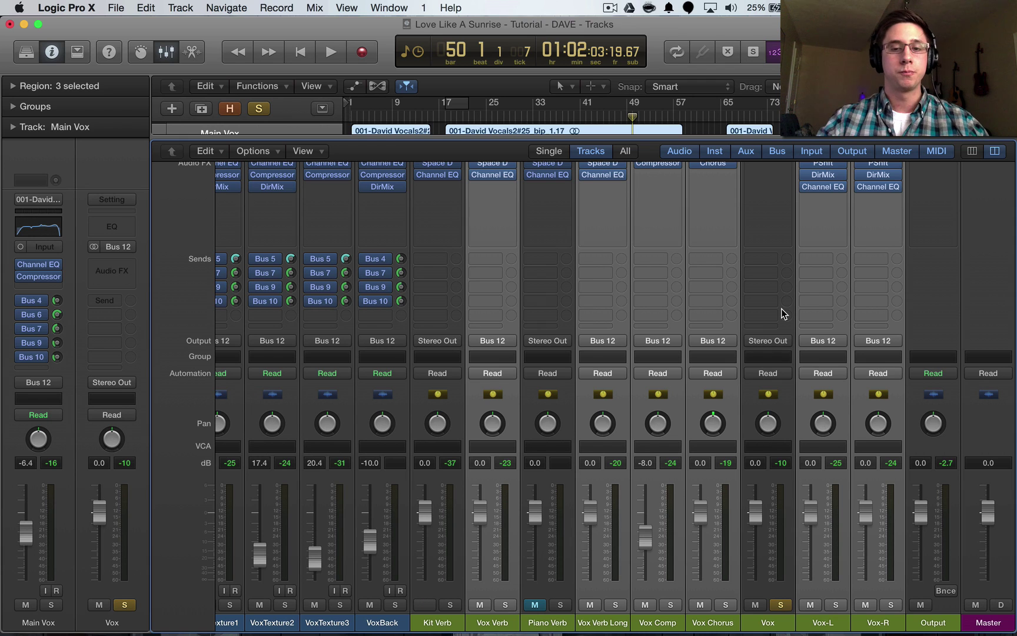
# Assign the Main Vox through VoxBack channels to Group 1: Vocals
pyautogui.click(729, 628)
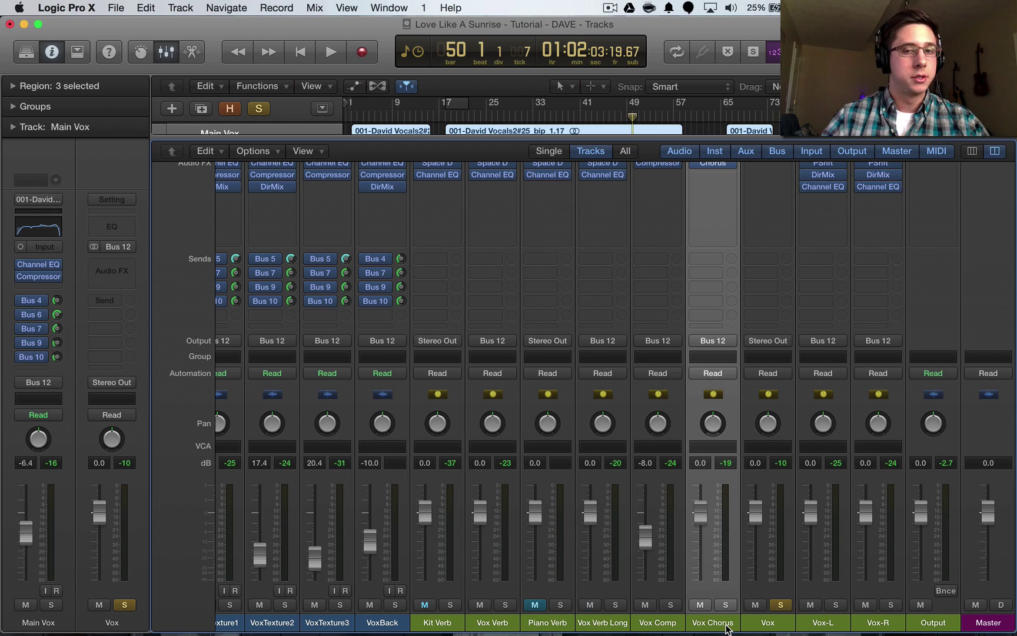
pyautogui.scroll(-2, 816, 567)
pyautogui.hscroll(-8, 816, 567)
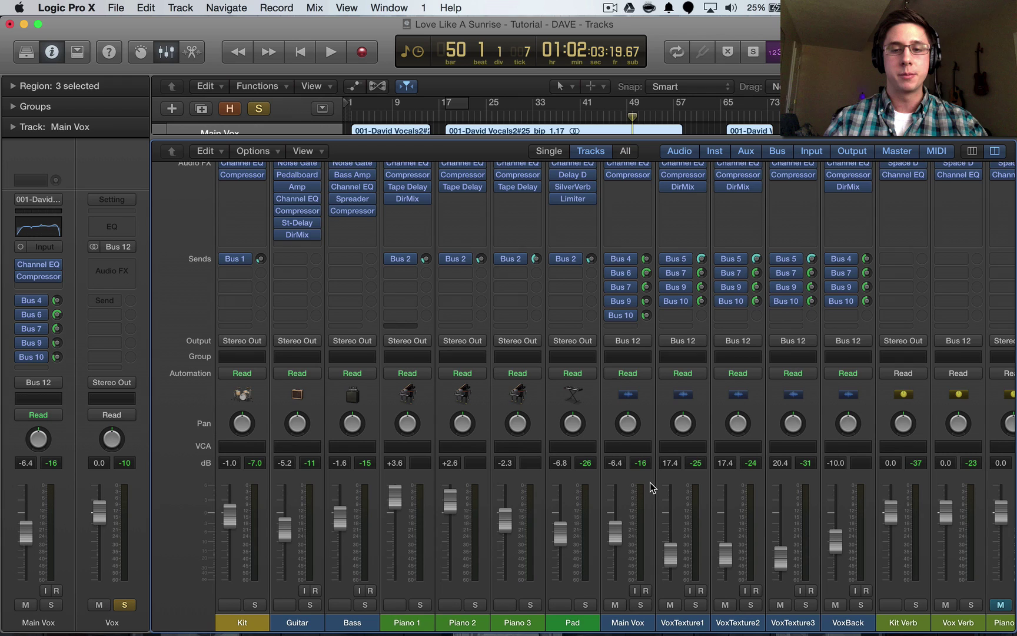
pyautogui.scroll(-1, 650, 483)
pyautogui.click(629, 620)
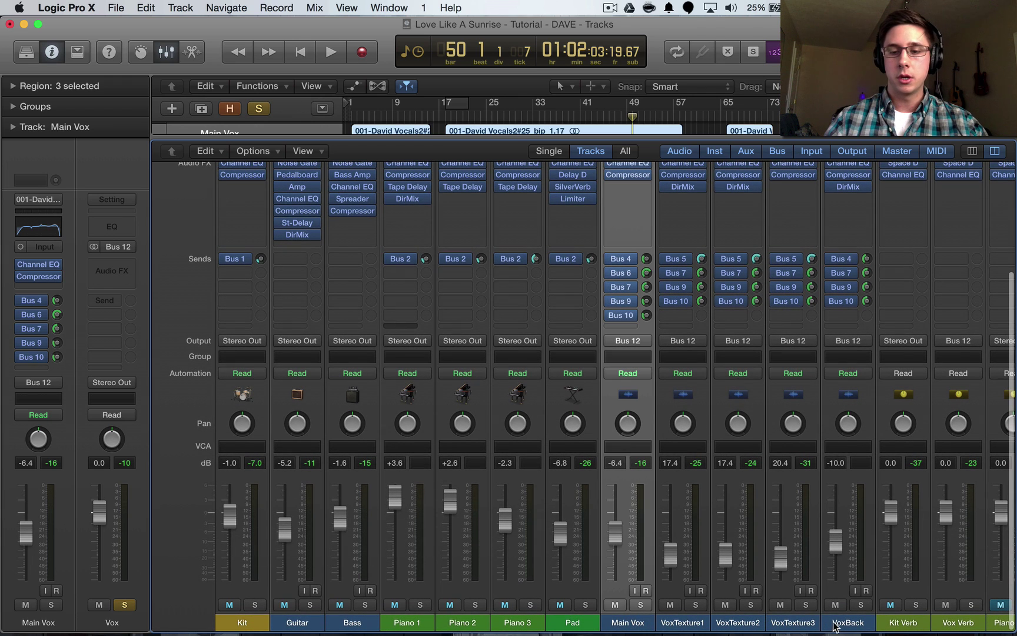
pyautogui.keyDown('shift'); pyautogui.click(839, 626); pyautogui.keyUp('shift')
pyautogui.click(662, 355)
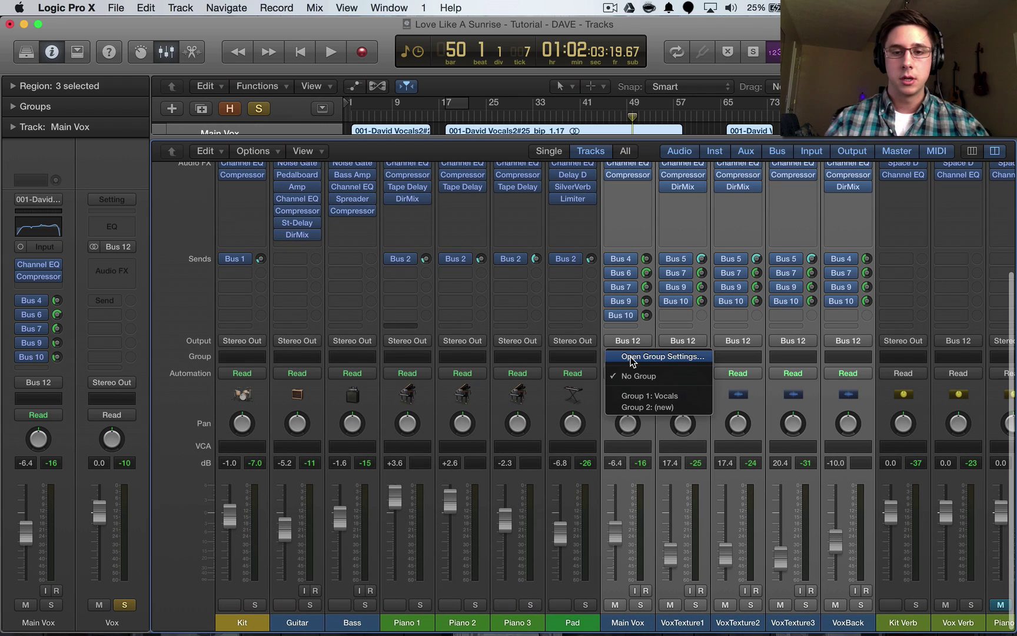
pyautogui.click(655, 398)
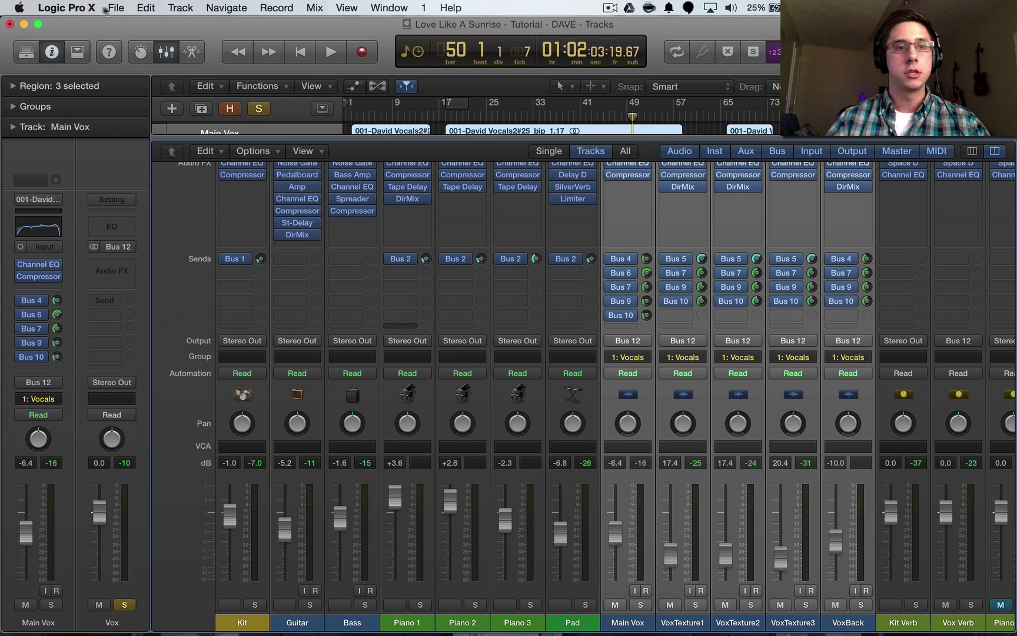
# Review the advanced tools and additional options in the Advanced preferences, and close the preferences
pyautogui.click(63, 8)
pyautogui.moveTo(112, 49)
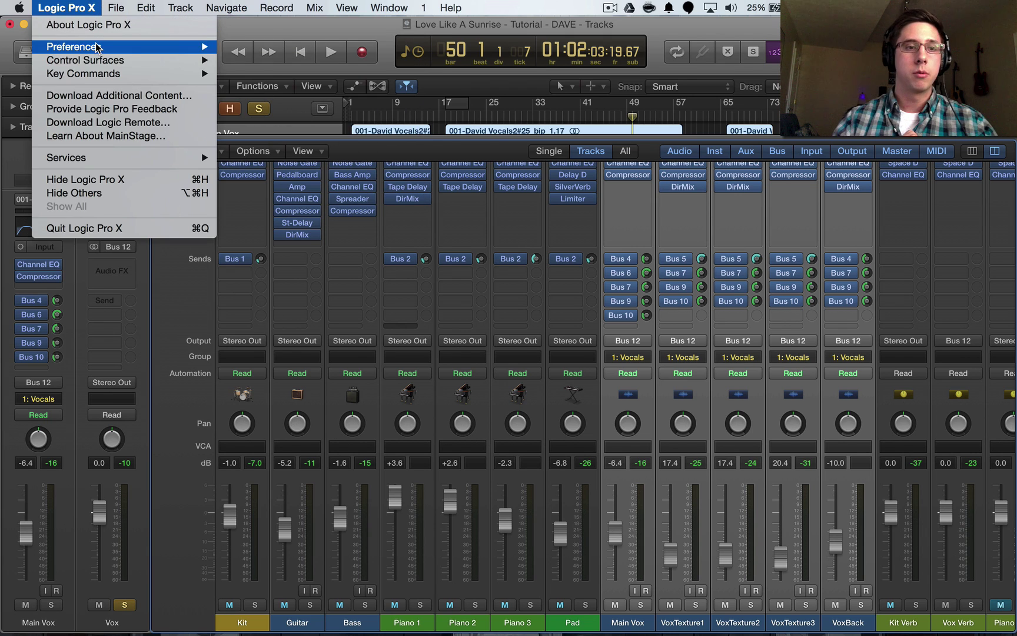
pyautogui.click(289, 154)
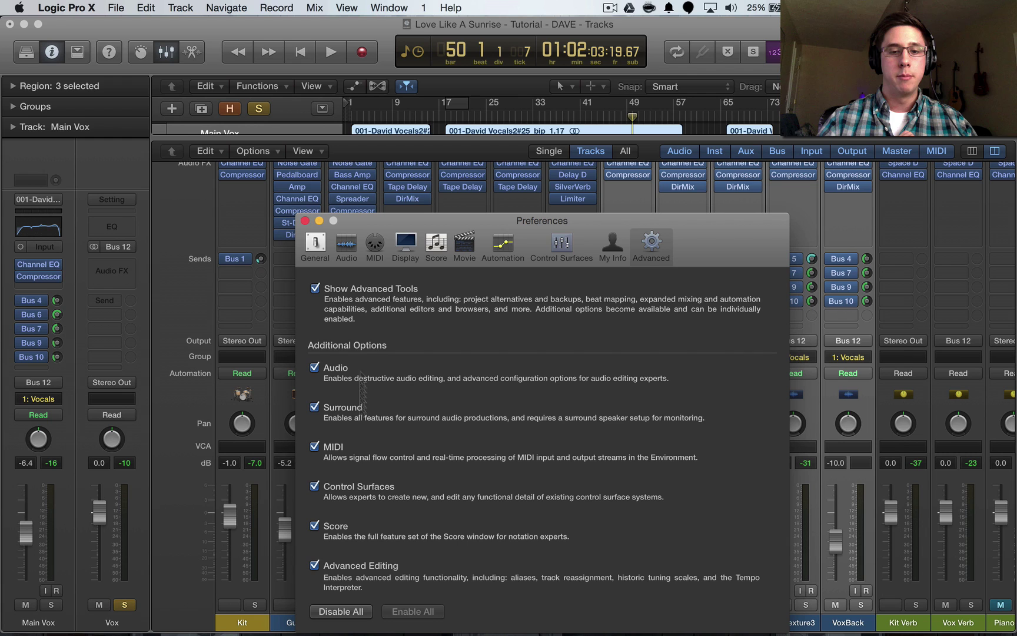
pyautogui.click(304, 220)
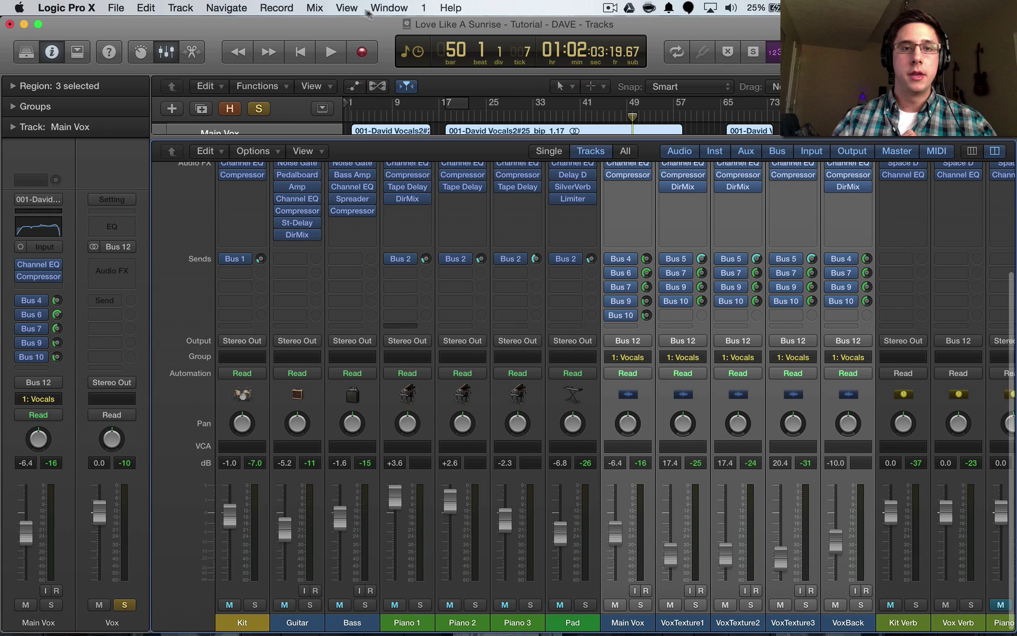
# Review the Vocals group's settings in the floating Groups window, close it, and expand the same group settings in the inspector
pyautogui.click(327, 10)
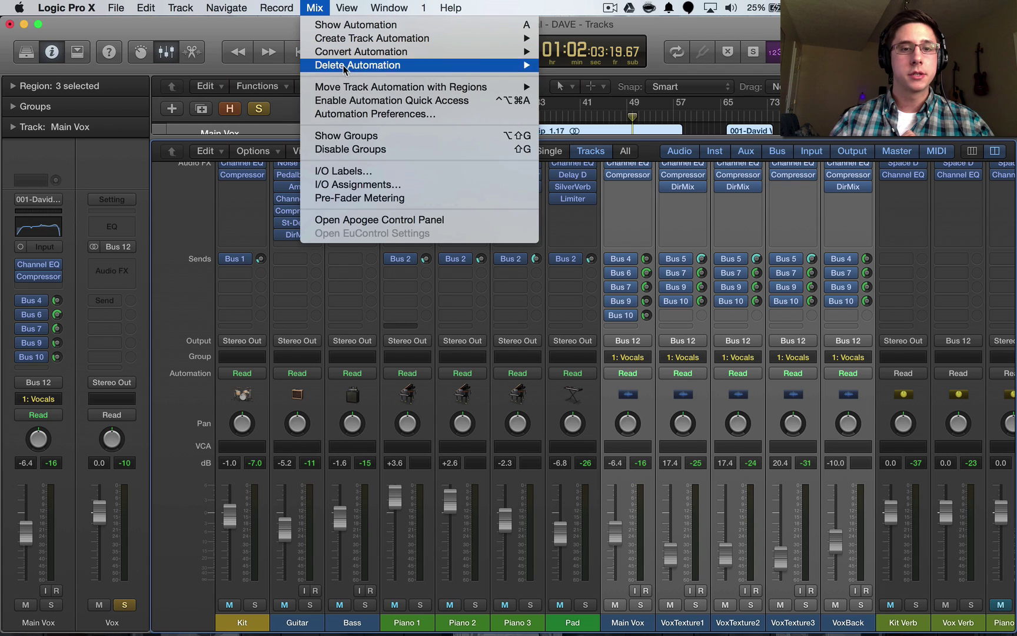
pyautogui.click(368, 137)
pyautogui.moveTo(213, 147); pyautogui.dragTo(448, 150)
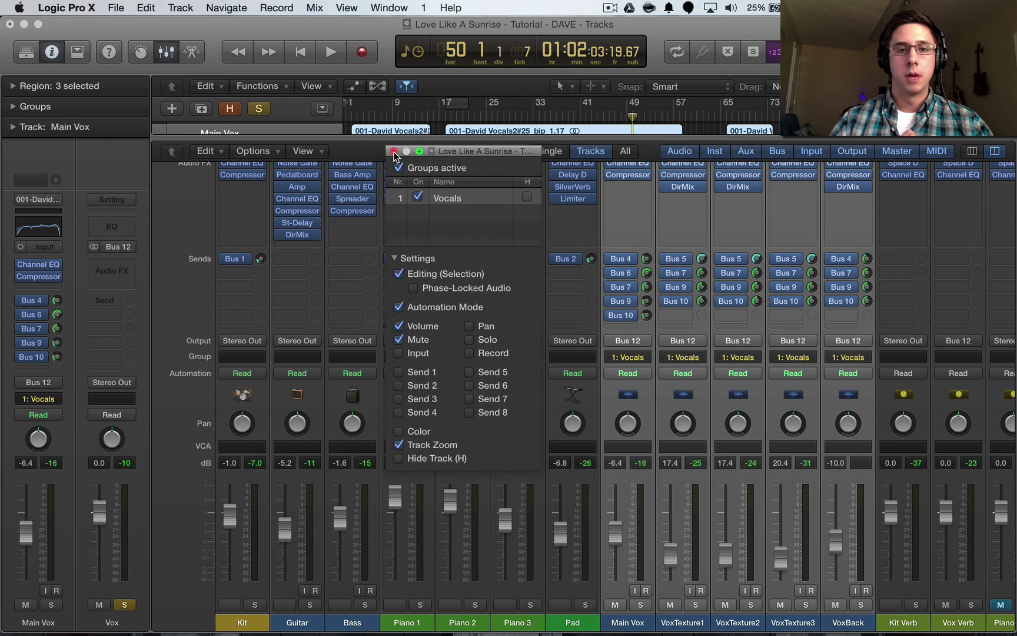
pyautogui.click(393, 151)
pyautogui.click(13, 107)
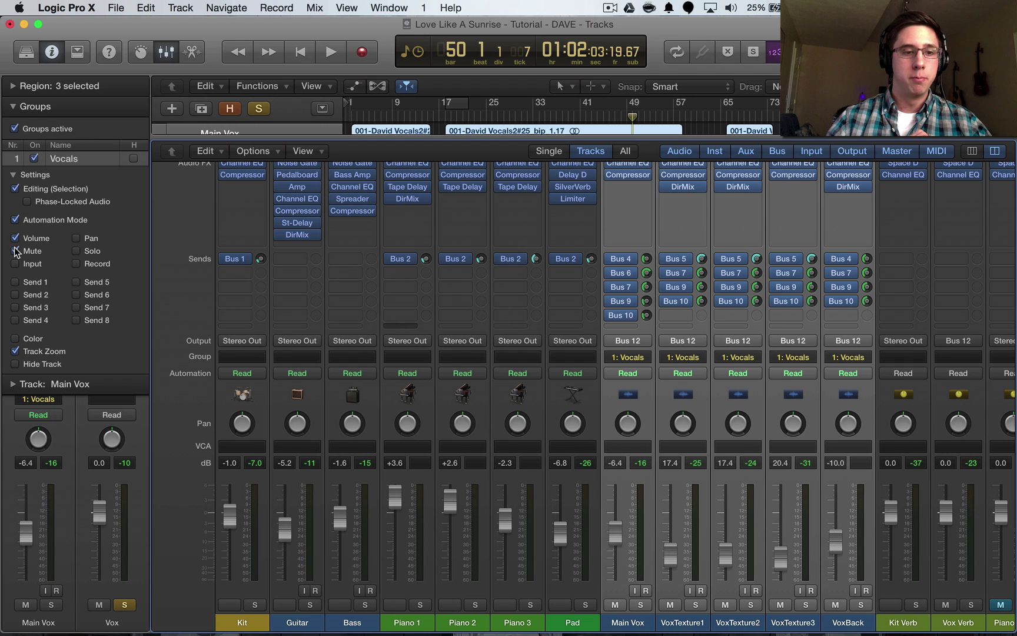
pyautogui.click(15, 351)
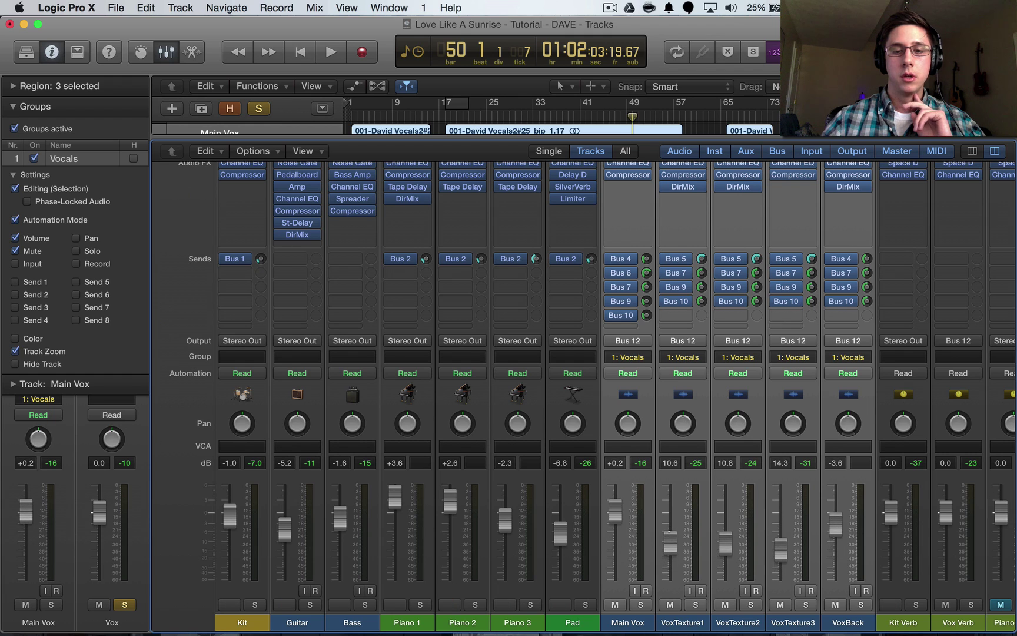
# Move the grouped vocal faders together so Main Vox sits at 0.0 dB, and hide the mixer
pyautogui.moveTo(670, 536)
pyautogui.mouseDown()
pyautogui.moveTo(672, 524)
pyautogui.moveTo(673, 535)
pyautogui.mouseUp()
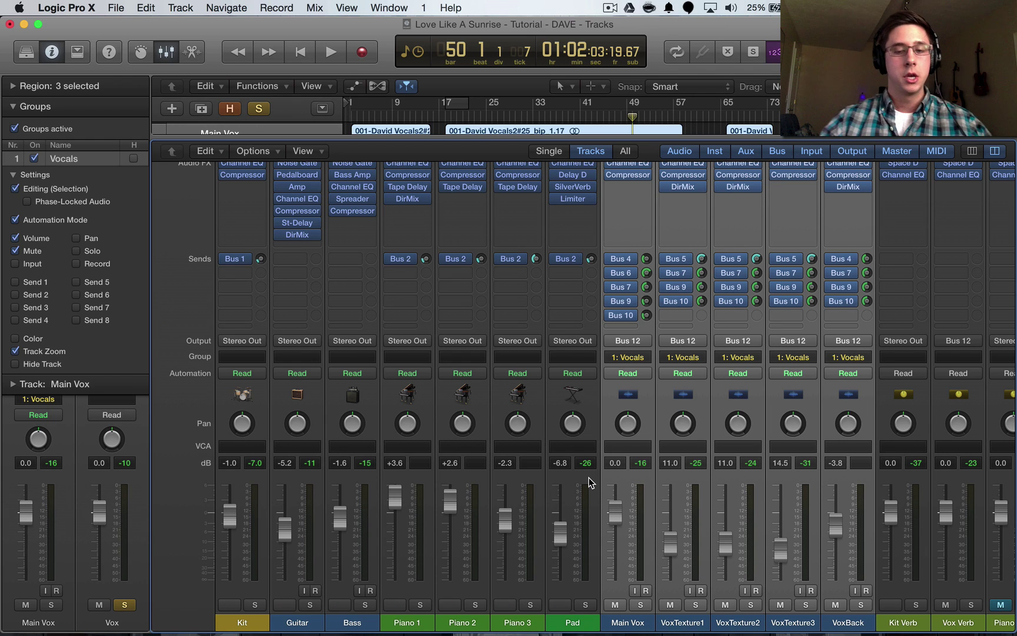
pyautogui.press('x')
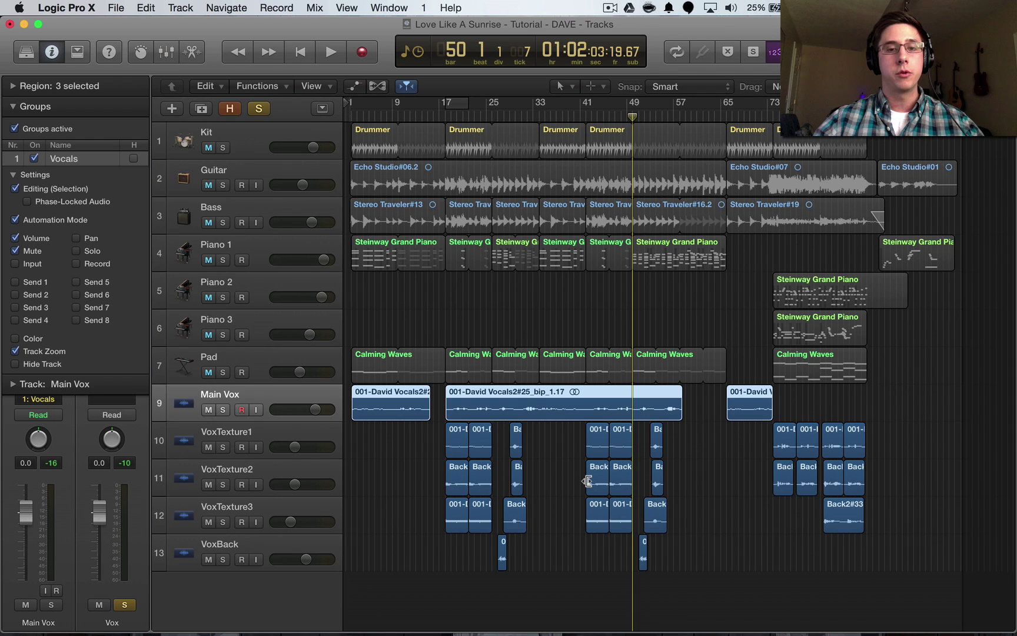